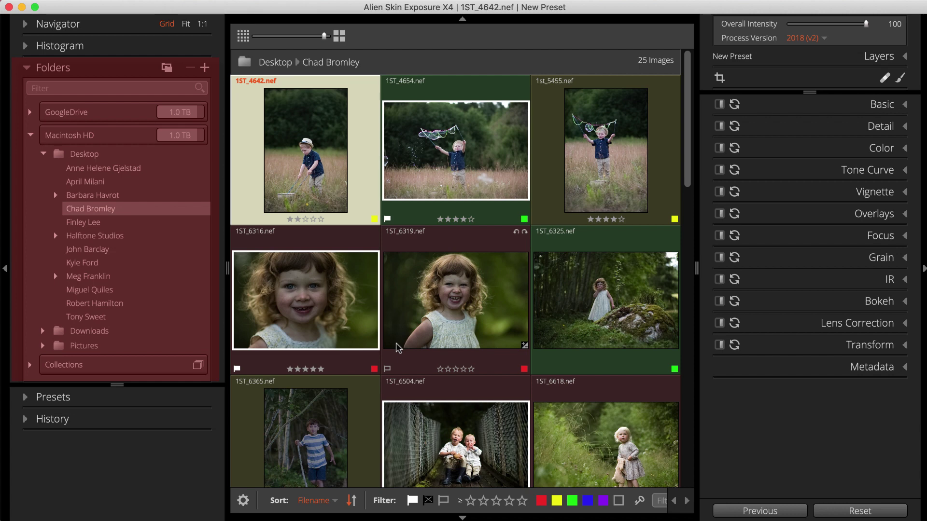
Open the Desktop image folder listed directly below Halftone Studios.
left_click(123, 223)
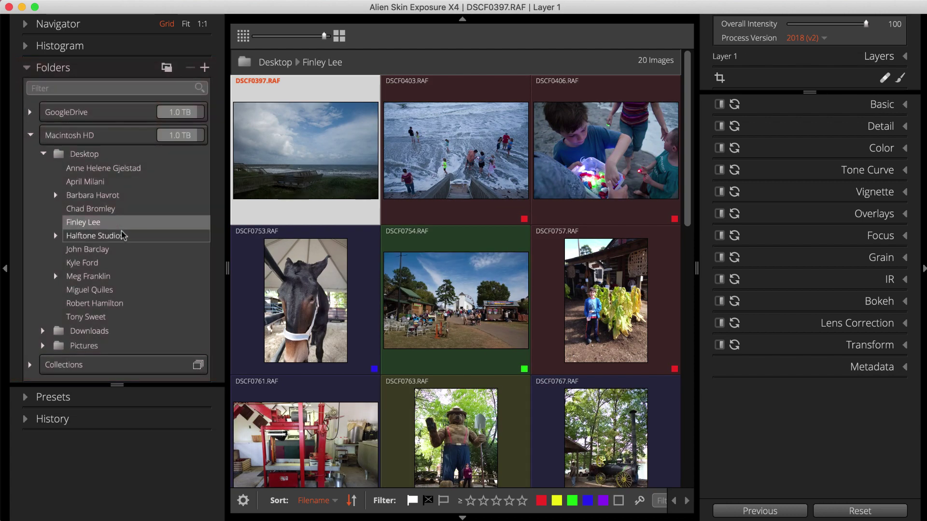
left_click(116, 250)
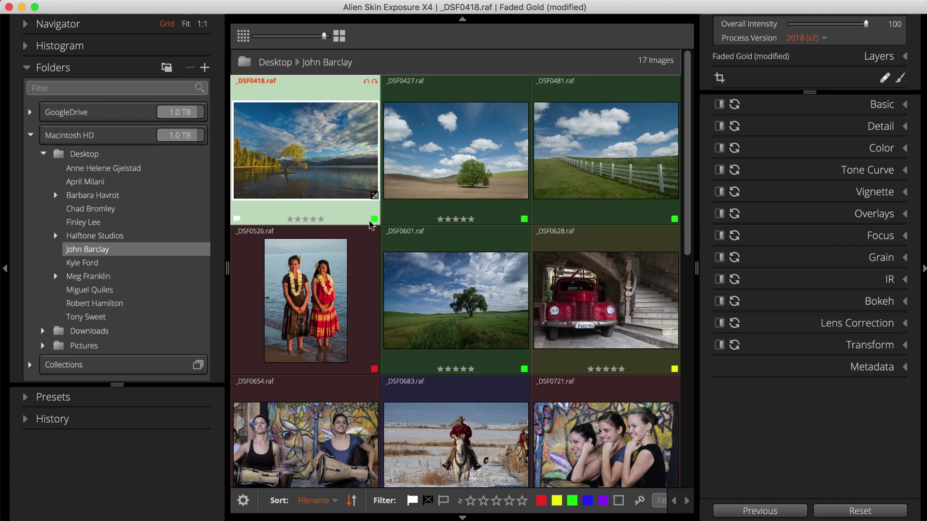
Give image _DSF0427.raf a blue color label and a four-star rating, and cycle its flag to unflagged.
mouse_move(449, 220)
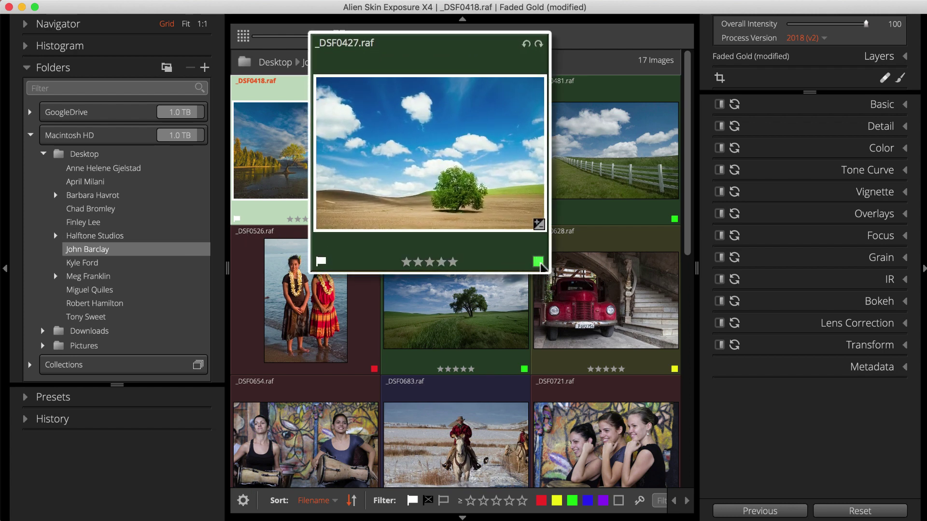
left_click(538, 262)
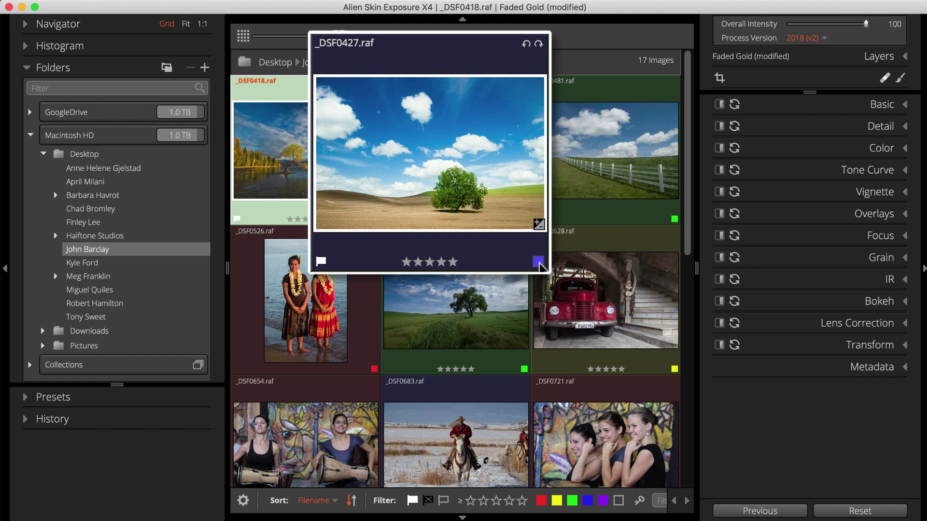
left_click(323, 262)
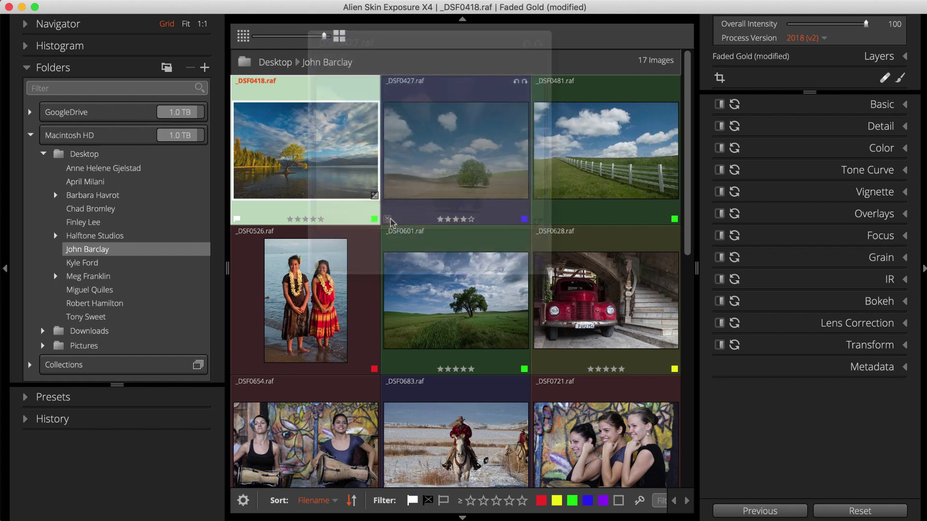
left_click(388, 220)
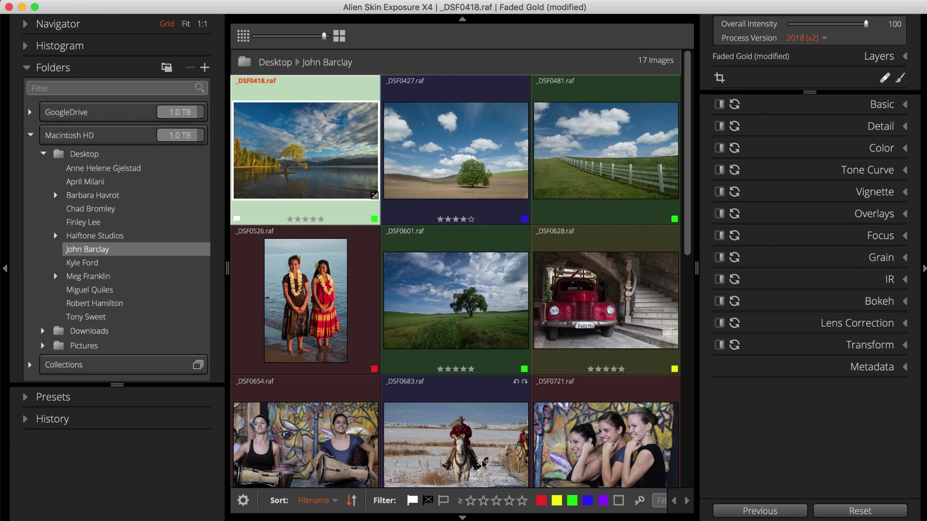
Filter the images by a rating of at least three stars and separately by the red label, clearing each filter.
left_click(496, 501)
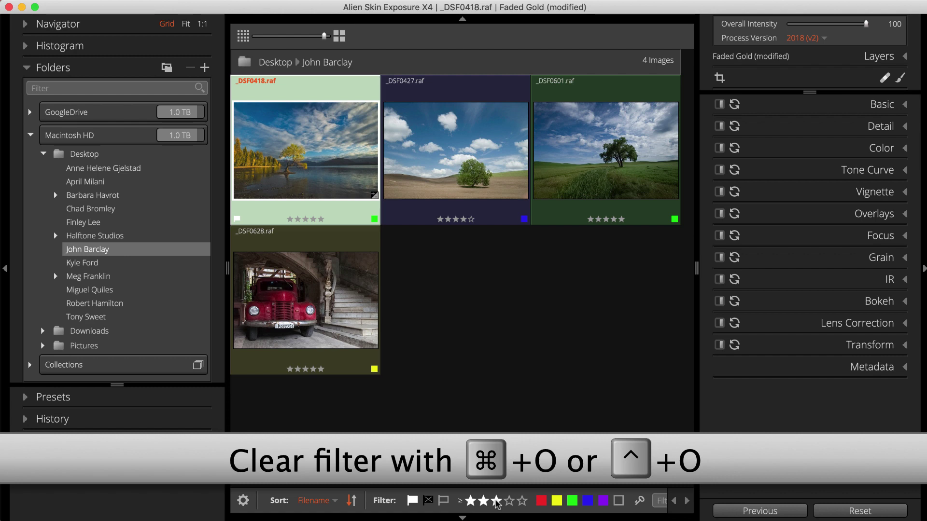
key("super+o")
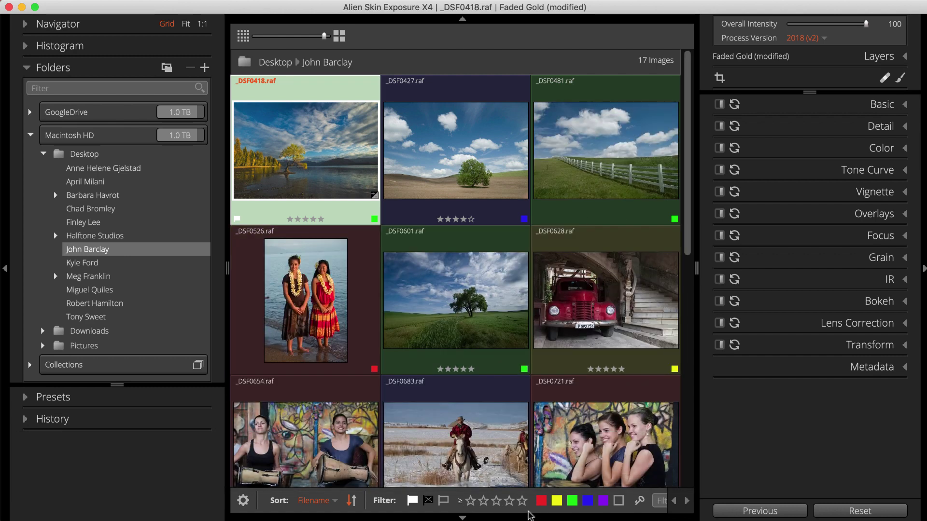
left_click(541, 502)
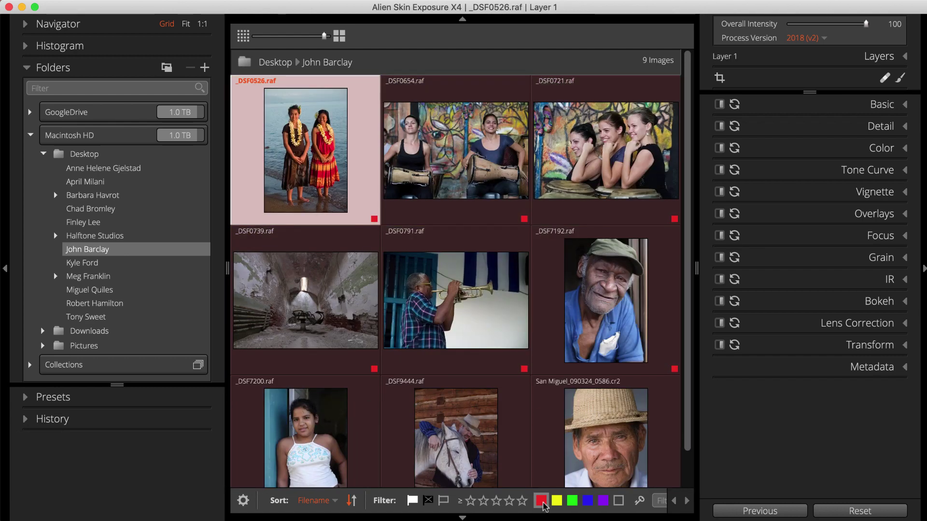
left_click(542, 502)
Set the flag filter to show both picked and unflagged images, leaving out rejected ones.
left_click(445, 502)
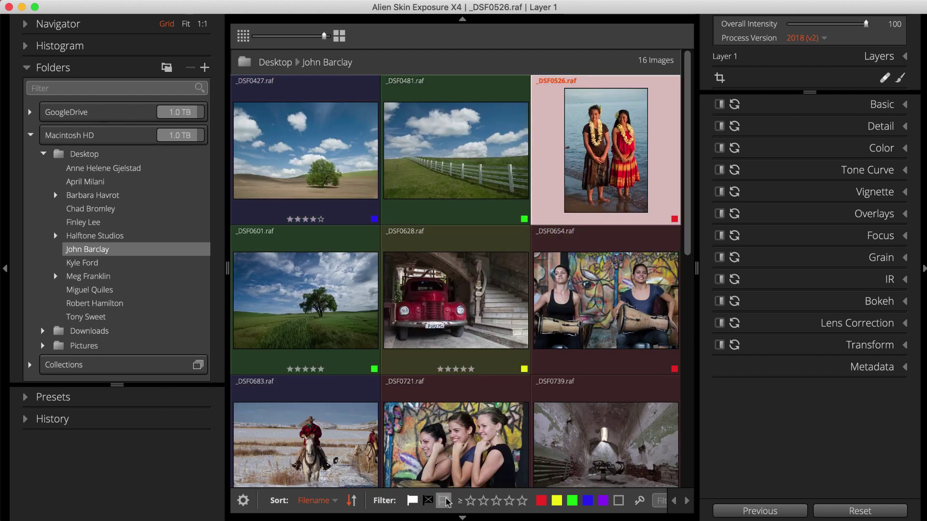
left_click(445, 501)
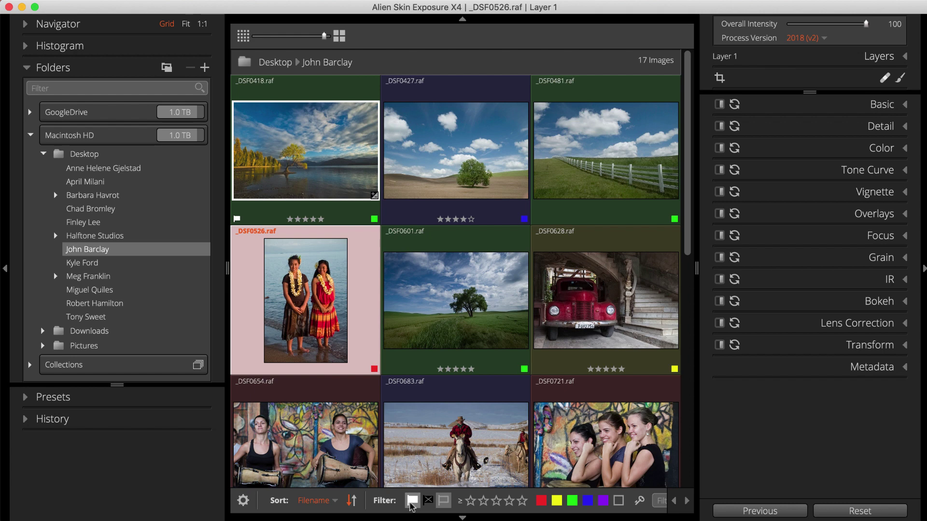
Sort the images by Rating, look through the star groups, and return the sorting to Filename.
left_click(320, 501)
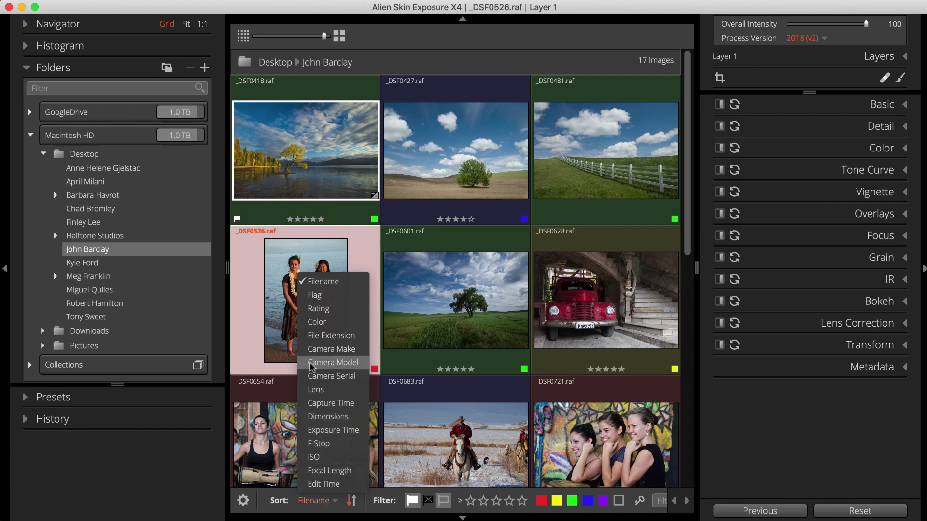
left_click(316, 312)
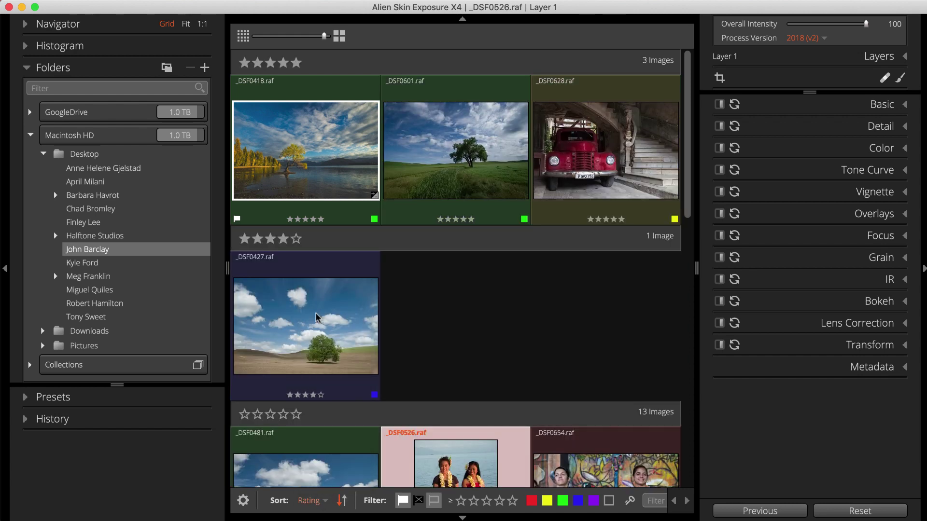
scroll(317, 317, "down", 6)
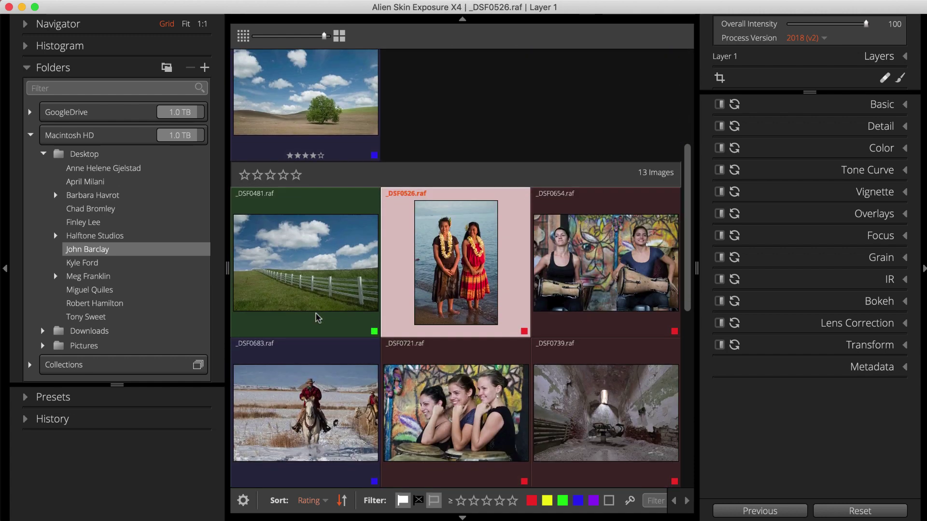
scroll(317, 317, "up", 6)
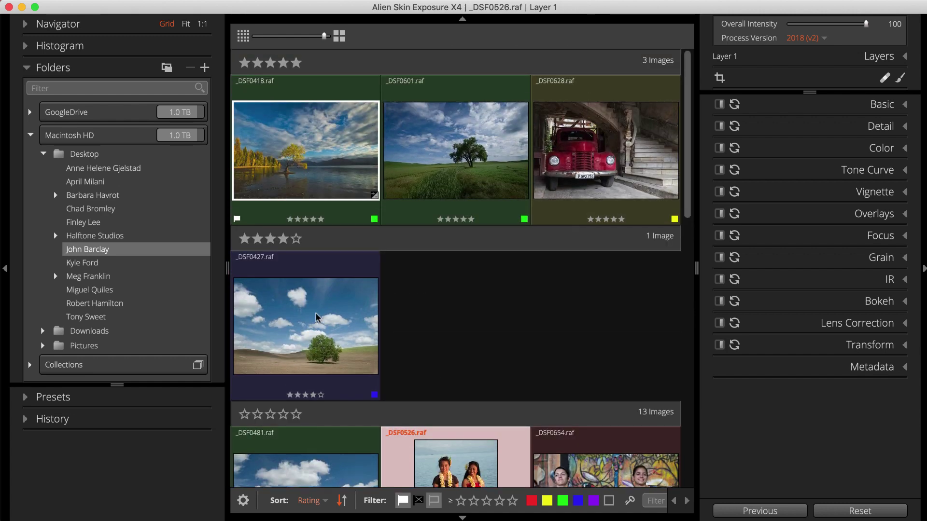
left_click(326, 495)
left_click(334, 281)
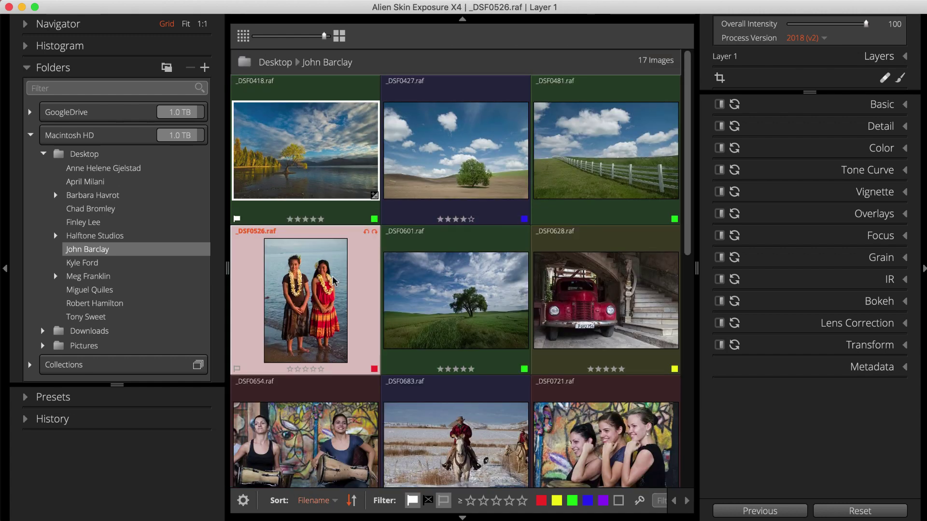
Hide the editing panels for more grid space and filter the images by the metadata text iso800.
left_click(923, 268)
left_click(692, 501)
type("iso")
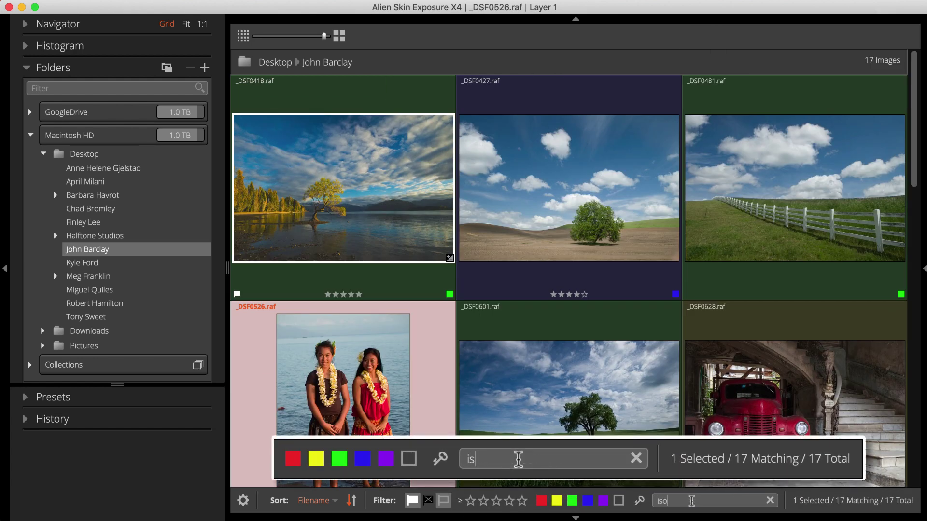
type("800")
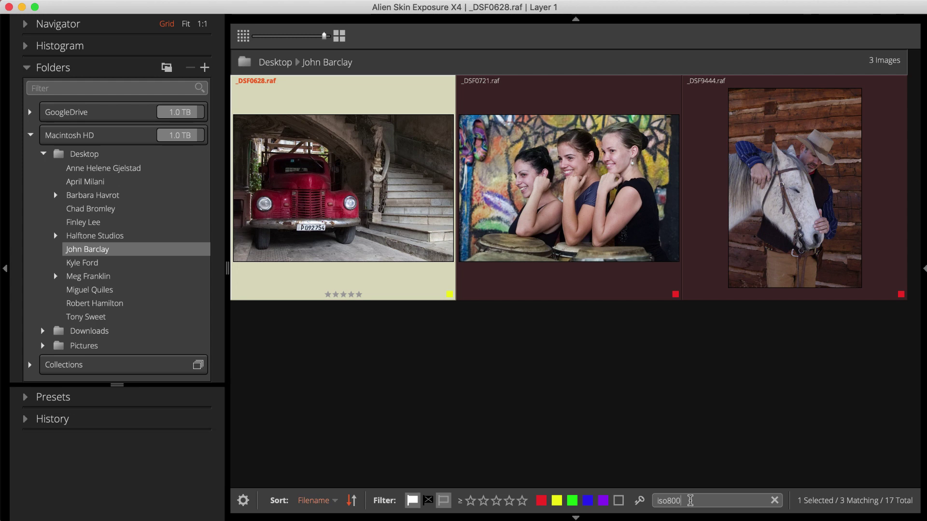
Open image _DSF0721.raf of the three women in the enlarged single-image view.
left_click(597, 198)
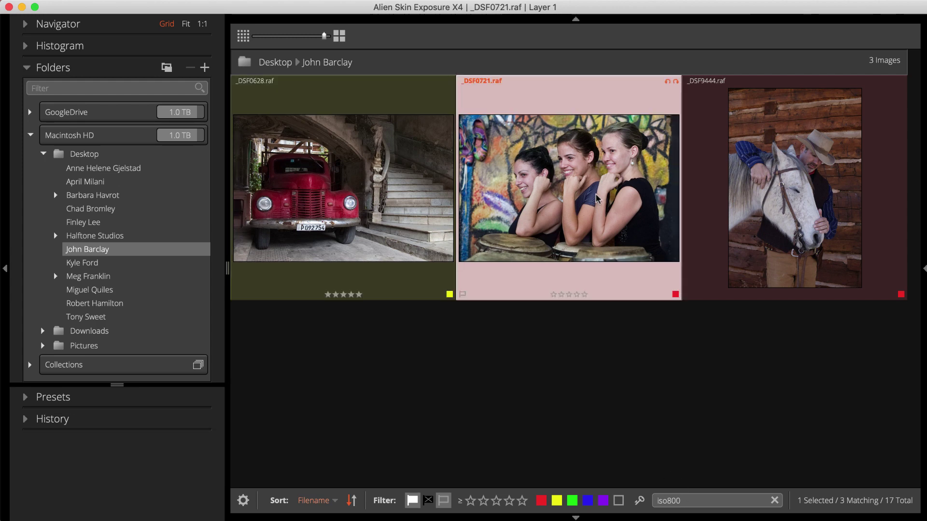
double_click(597, 198)
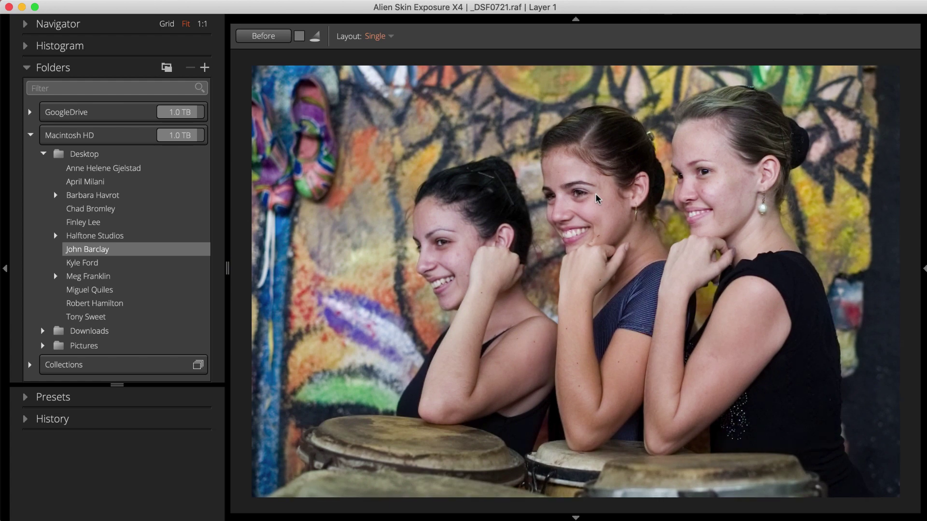
Step through the neighbouring images in the filmstrip from _DSF0683.raf to _DSF0739.raf and return to _DSF0721.raf.
mouse_move(453, 517)
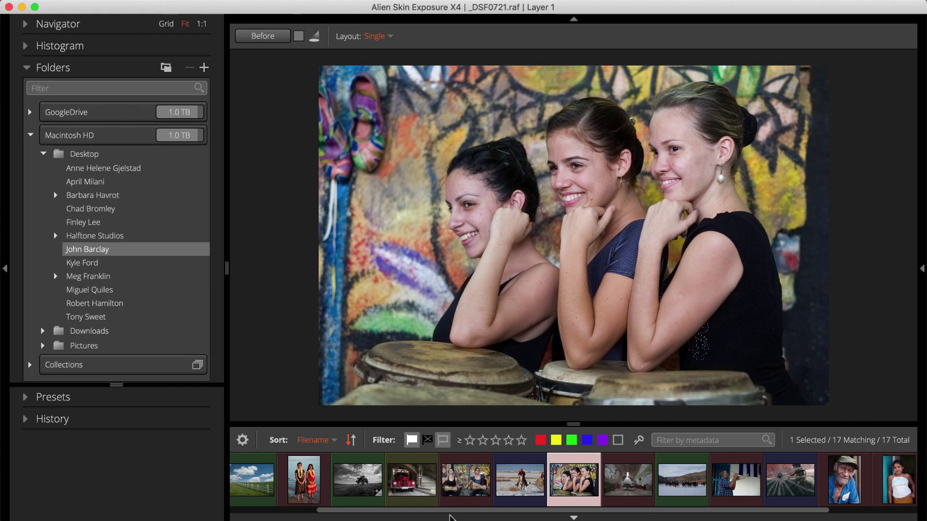
left_click(515, 484)
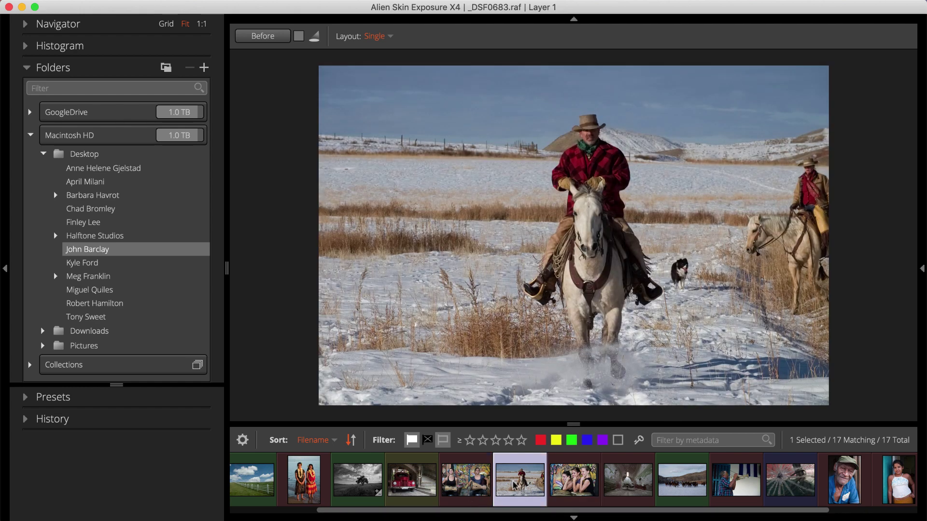
key("Right")
key("Right")
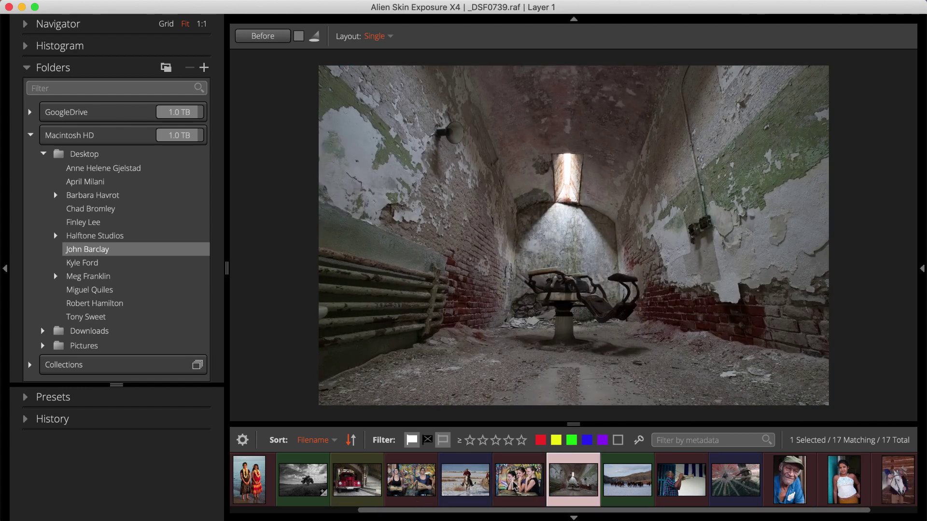
key("Left")
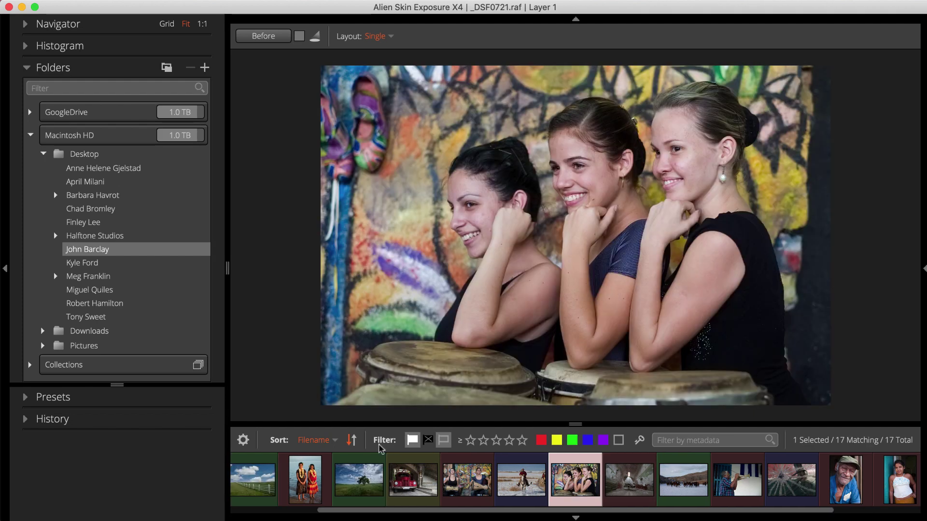
Extend the preset list to full height and expand the Color Films - Print - Low Contrast category.
left_click(119, 398)
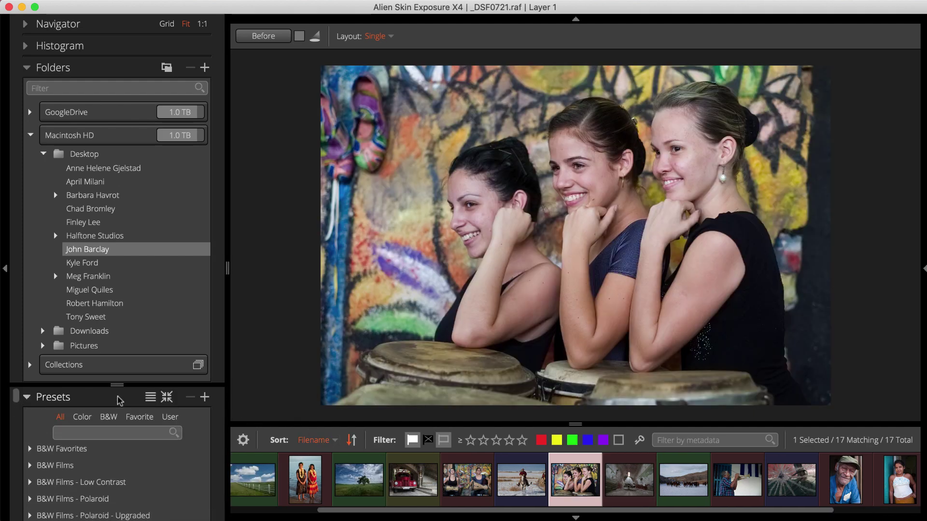
left_click_drag(114, 387, 111, 16)
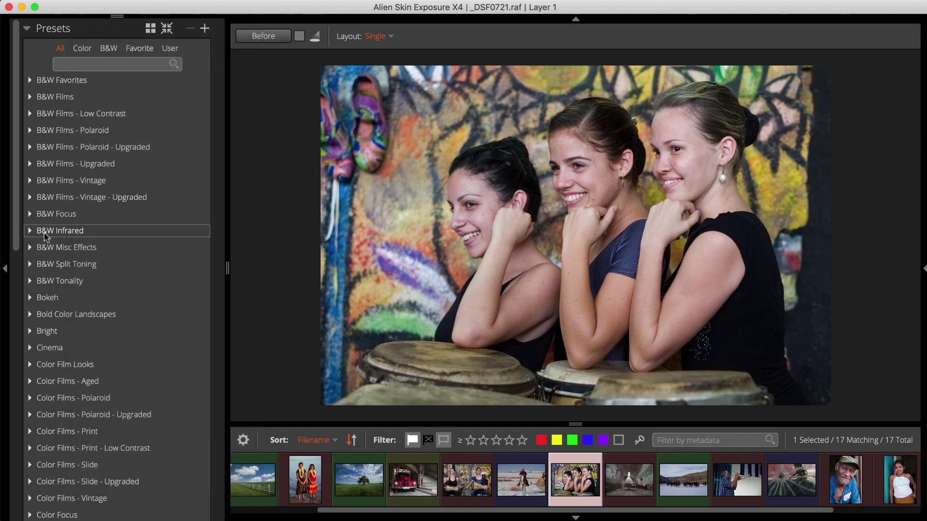
left_click(43, 449)
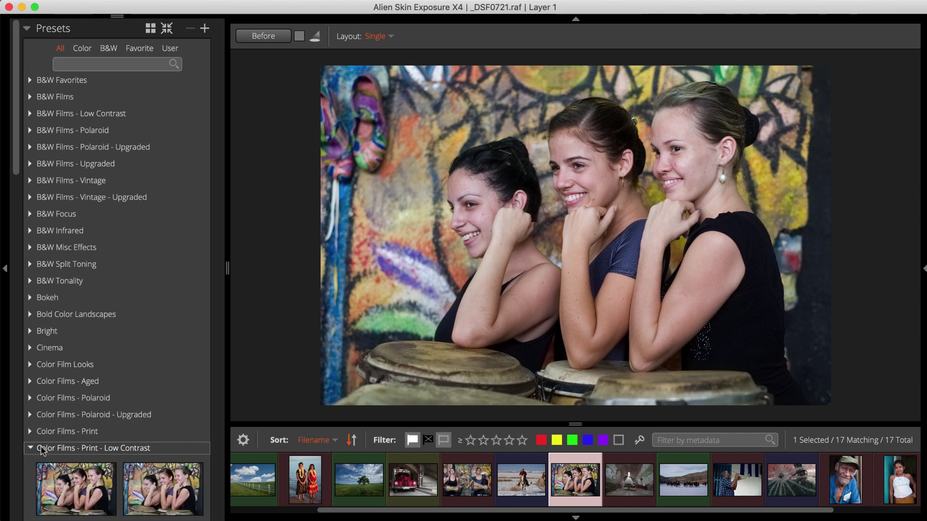
scroll(37, 380, "down", 5)
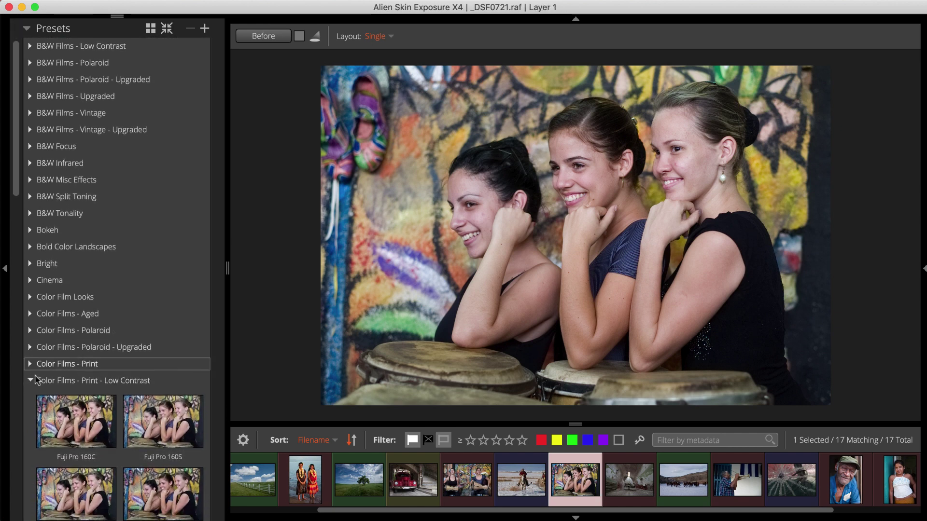
scroll(36, 377, "down", 4)
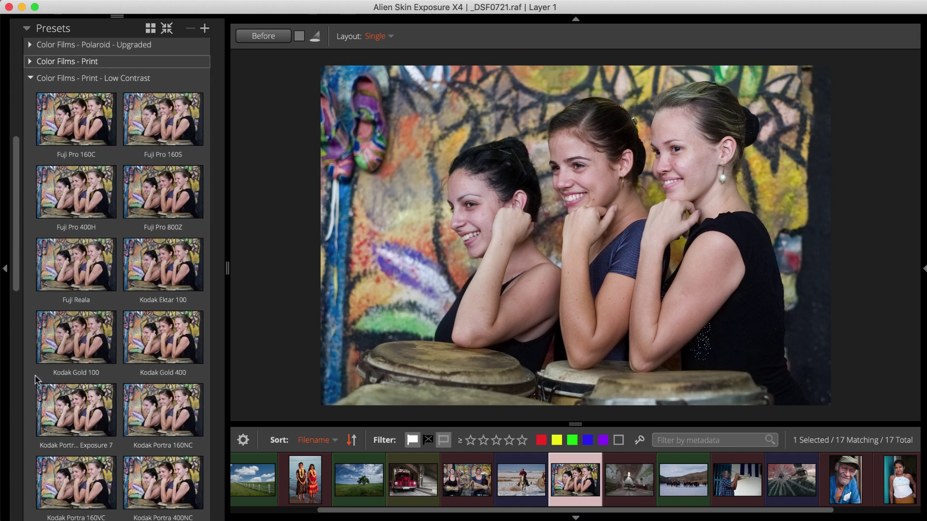
scroll(36, 380, "up", 1)
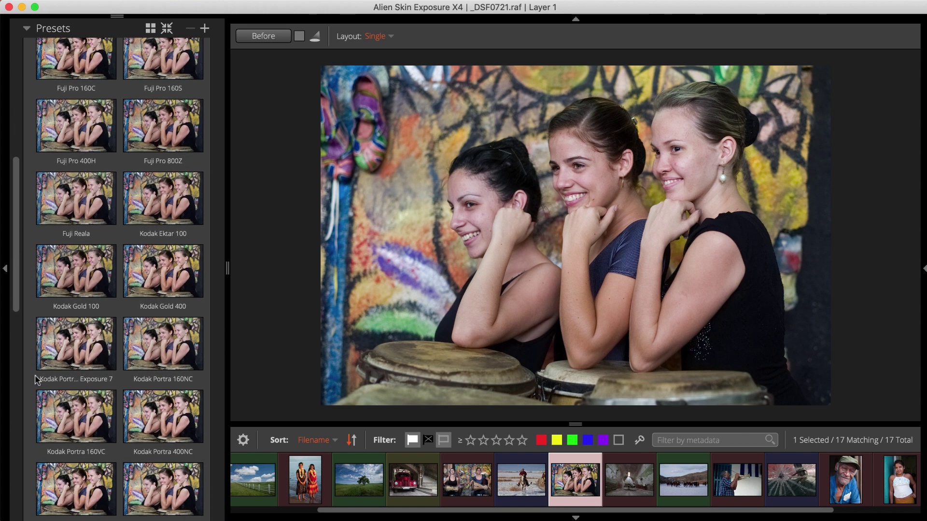
Try the Kodak Gold 100, Kodak Ektar 100, Fuji Pro 800Z and Fuji Pro 400H presets, and apply Kodak Portra 160NC.
left_click(61, 269)
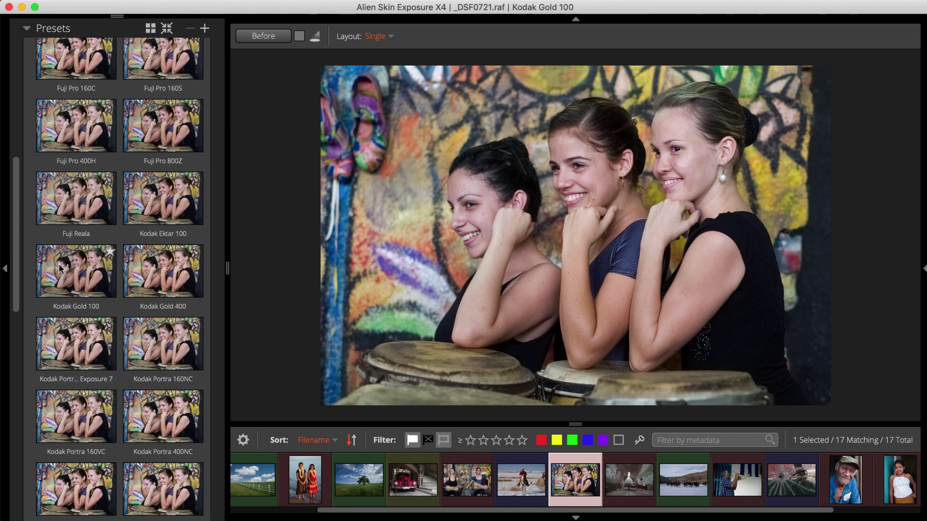
left_click(136, 203)
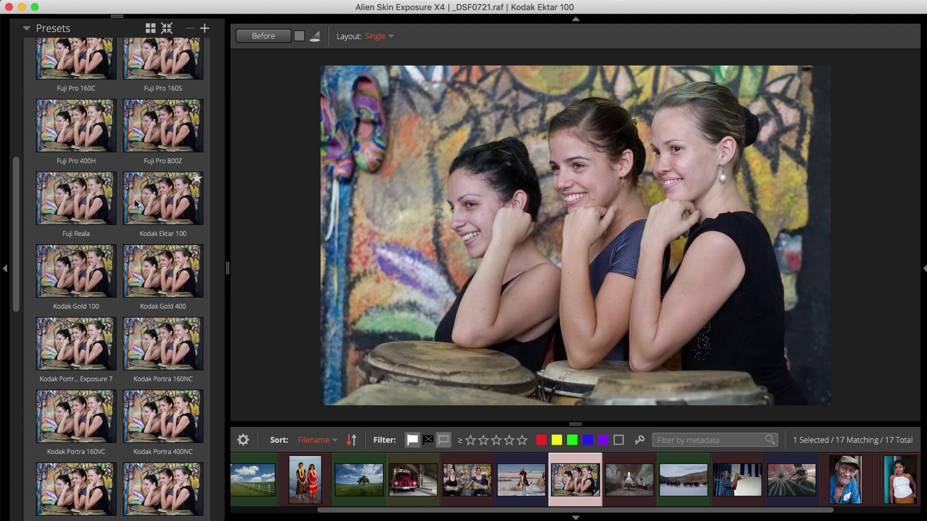
left_click(137, 123)
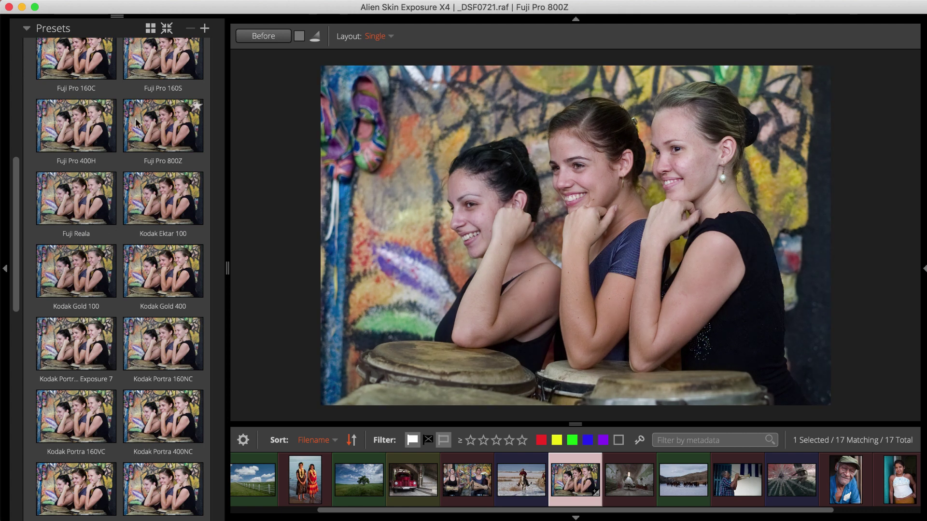
left_click(95, 138)
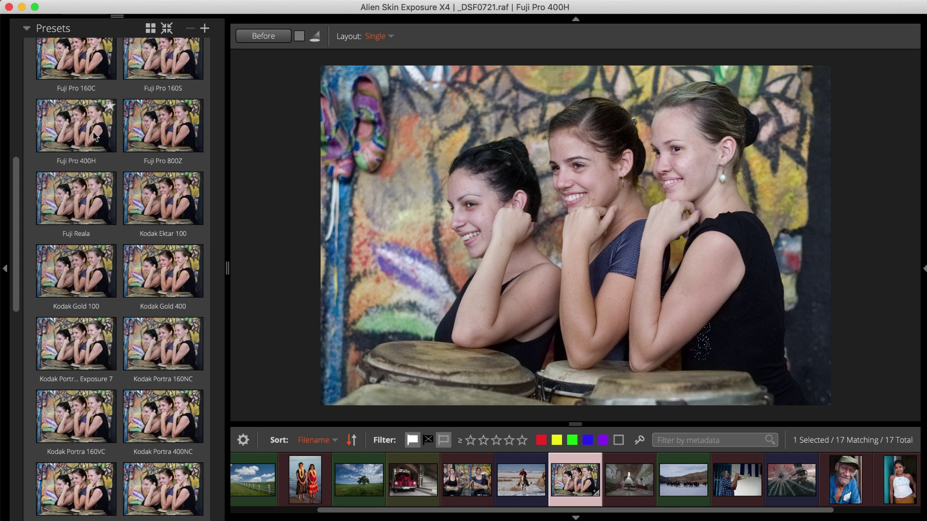
left_click(157, 337)
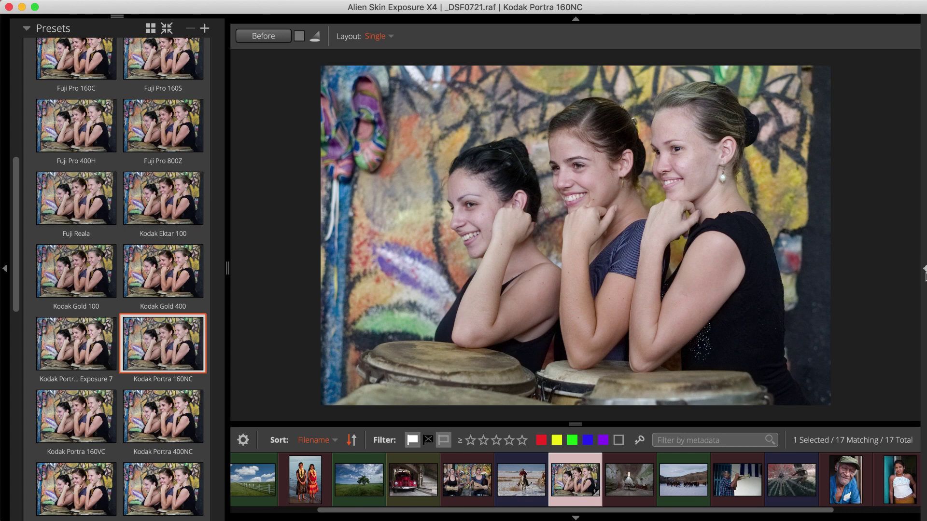
Reveal the Basic adjustments, raise the exposure to 0.45 and compare the edit with the original image.
left_click(924, 269)
left_click(882, 106)
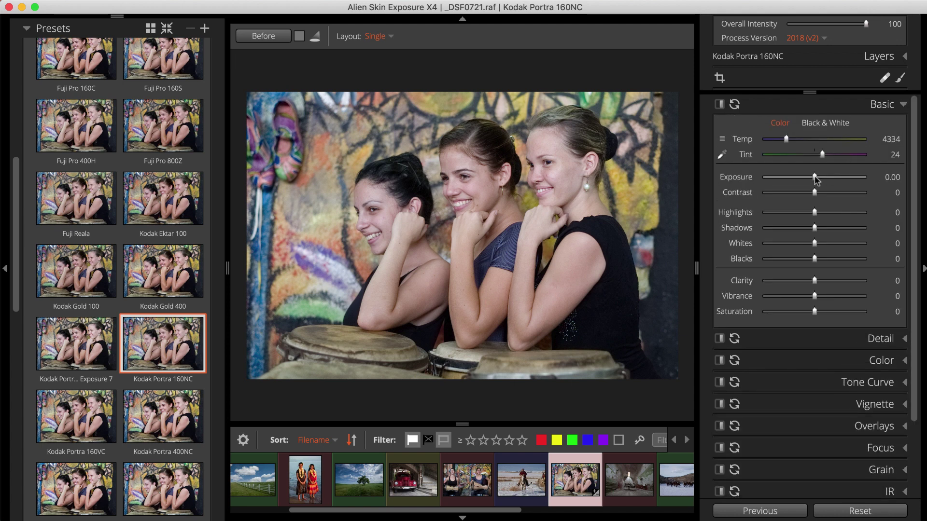
left_click_drag(815, 179, 820, 179)
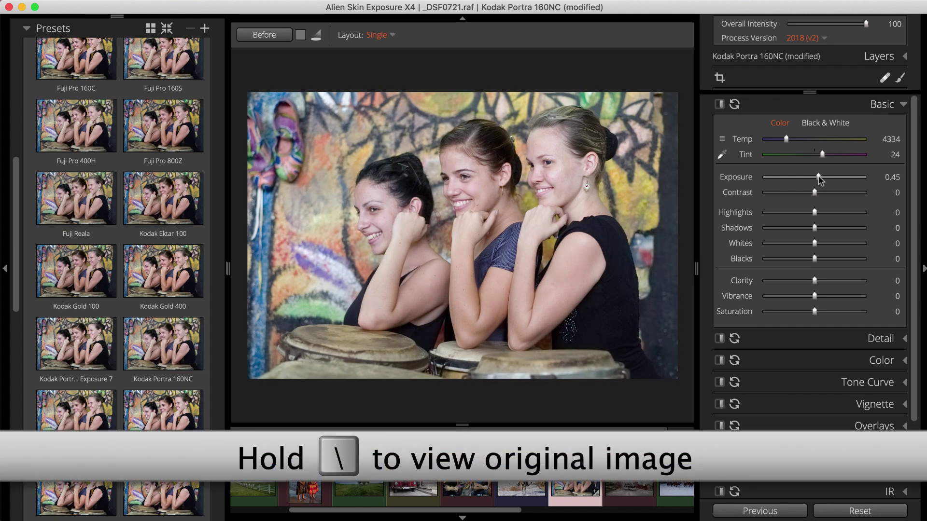
key("backslash")
key("backslash")
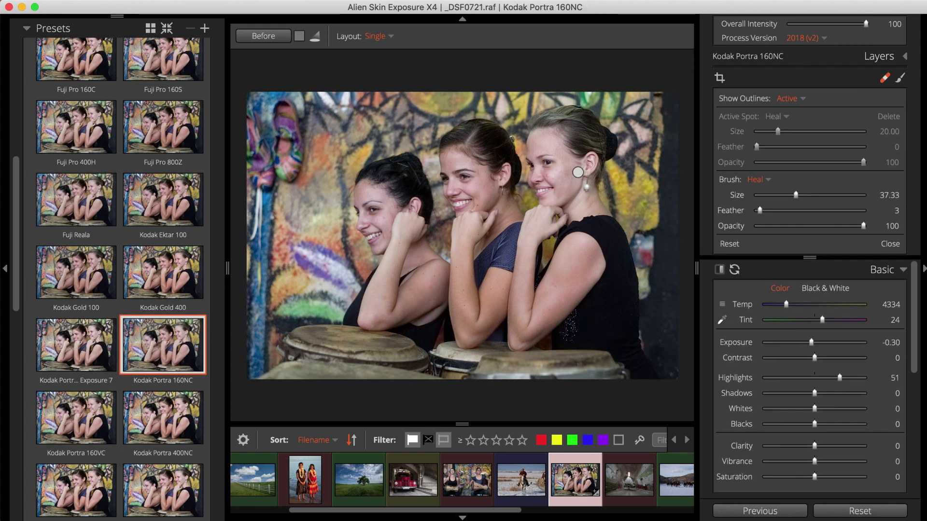
Heal the blemishes on the cheek of the woman with the pearl earring, and close the spot heal tool.
key("super+equal")
key("super+equal")
left_click_drag(575, 178, 283, 344)
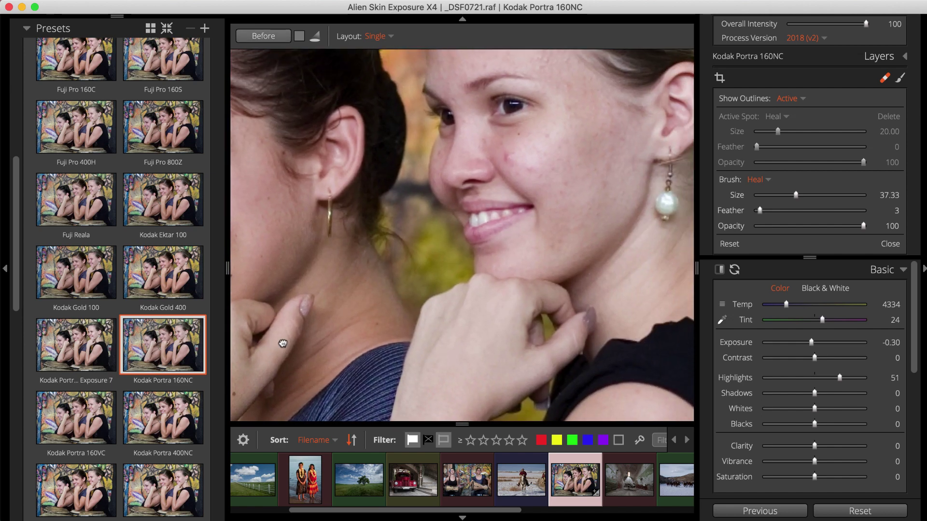
left_click(507, 157)
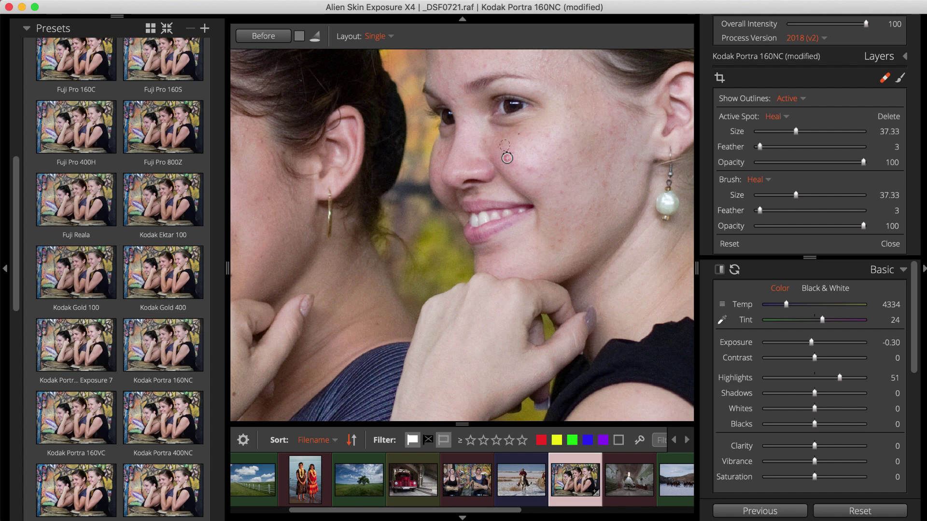
left_click(529, 169)
key("Escape")
left_click(605, 182)
key("super+minus")
key("super+minus")
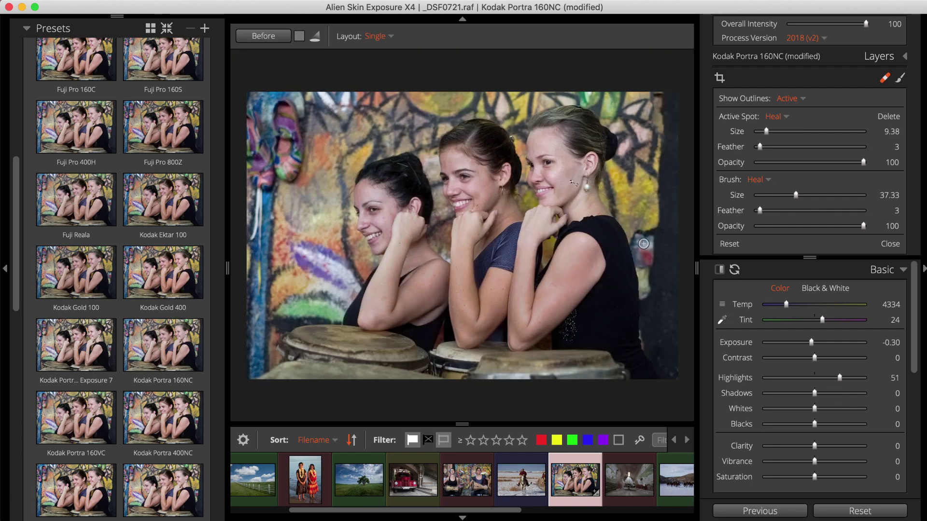
left_click(884, 78)
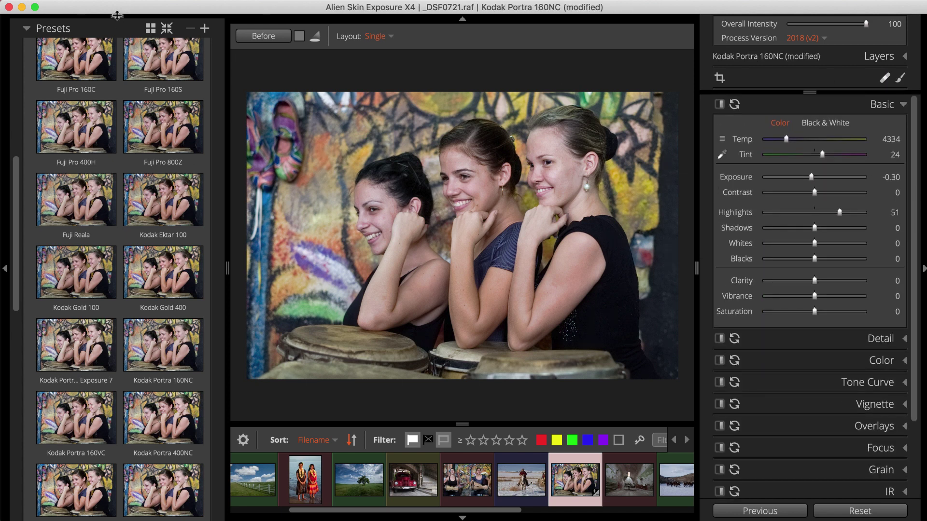
Expand the Histogram and raise the exposure to 0.09 directly in the graph.
left_click_drag(116, 16, 141, 300)
left_click(41, 47)
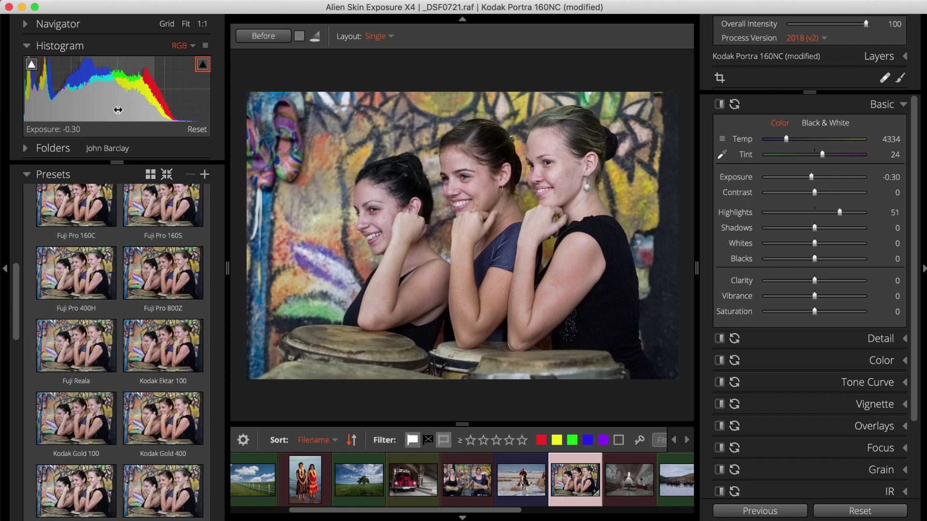
mouse_move(118, 110)
left_mouse_down()
mouse_move(154, 110)
mouse_move(127, 110)
left_mouse_up()
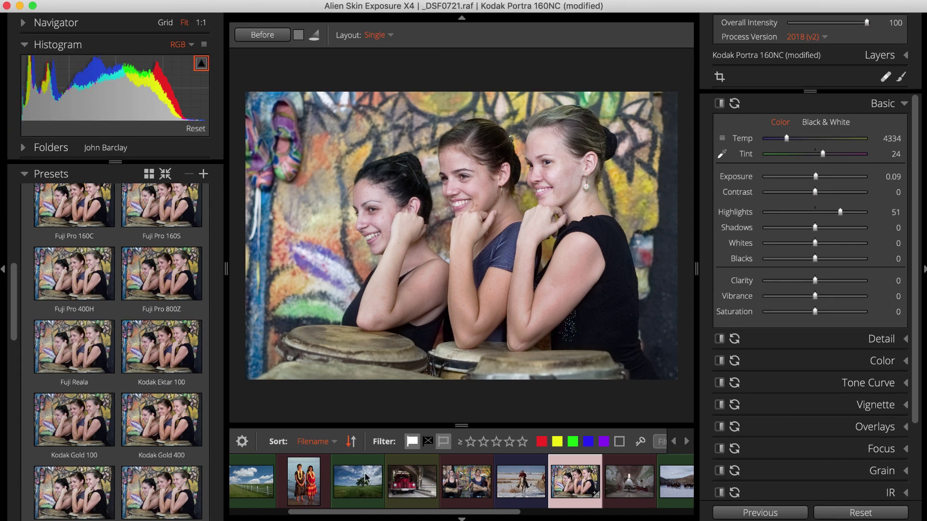
Try the Agfa APX 100 and Agfa Scala 200 presets from B&W Films on _DSF0601.raf, and apply Fuji Neopan 1600.
scroll(90, 357, "up", 15)
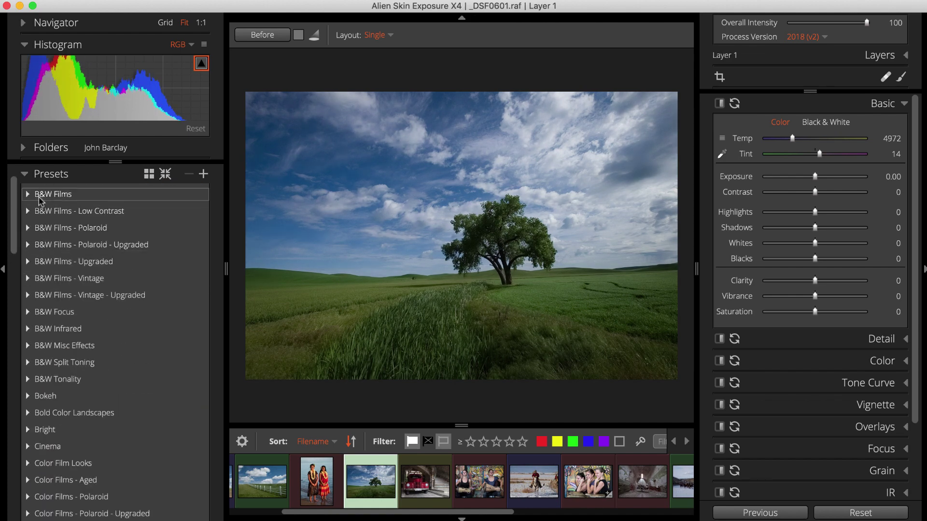
left_click(39, 194)
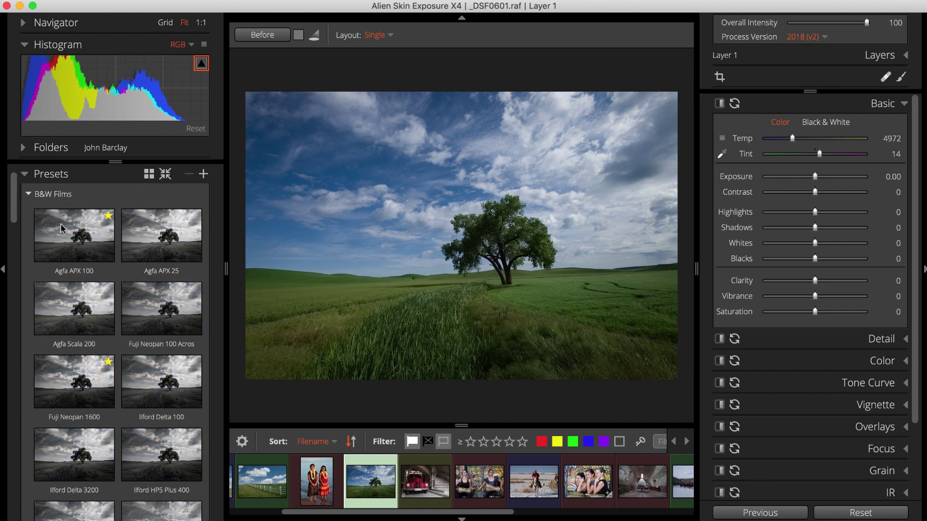
left_click(68, 234)
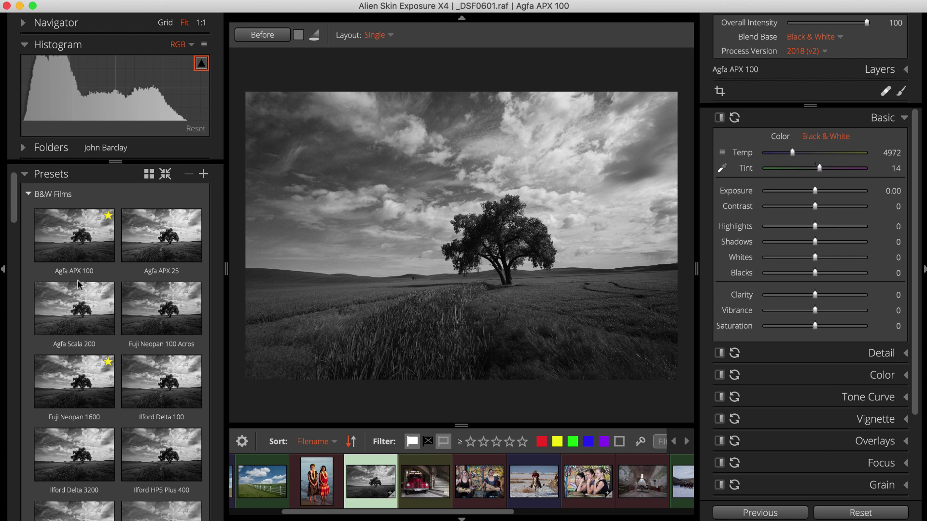
left_click(78, 303)
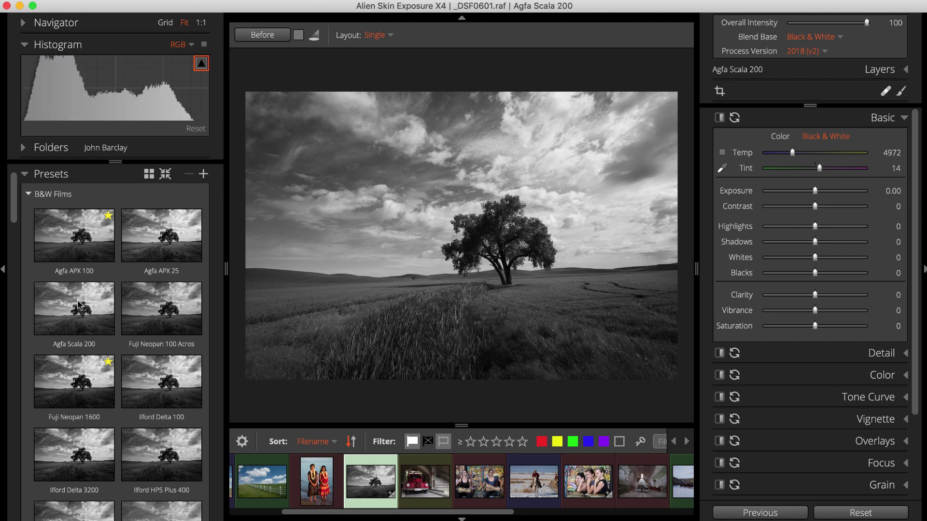
left_click(81, 375)
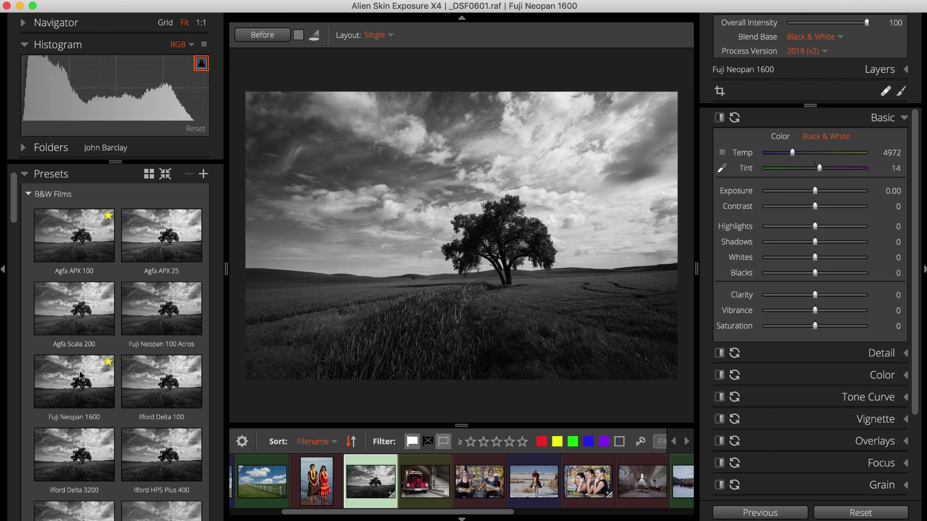
left_click(81, 375)
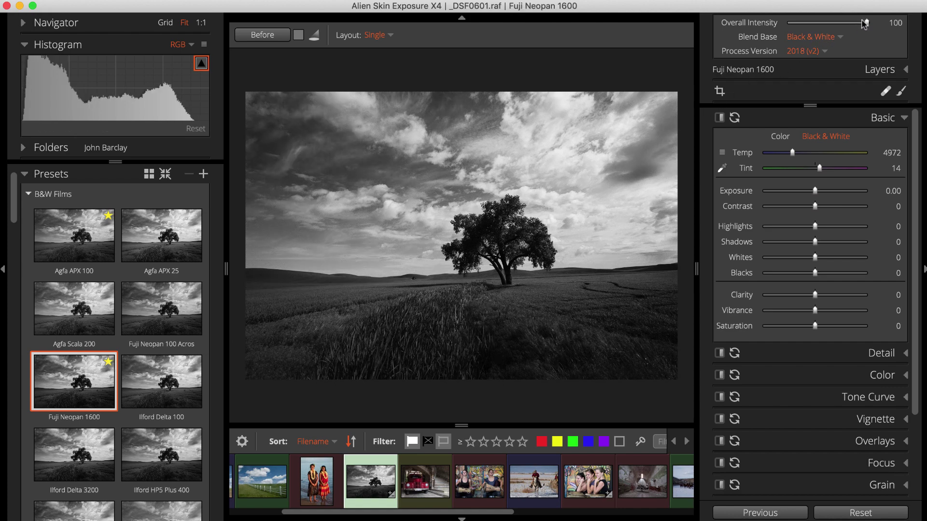
Lower the preset's Overall Intensity to 41 and set the Blend Base to Color.
left_click_drag(866, 23, 822, 25)
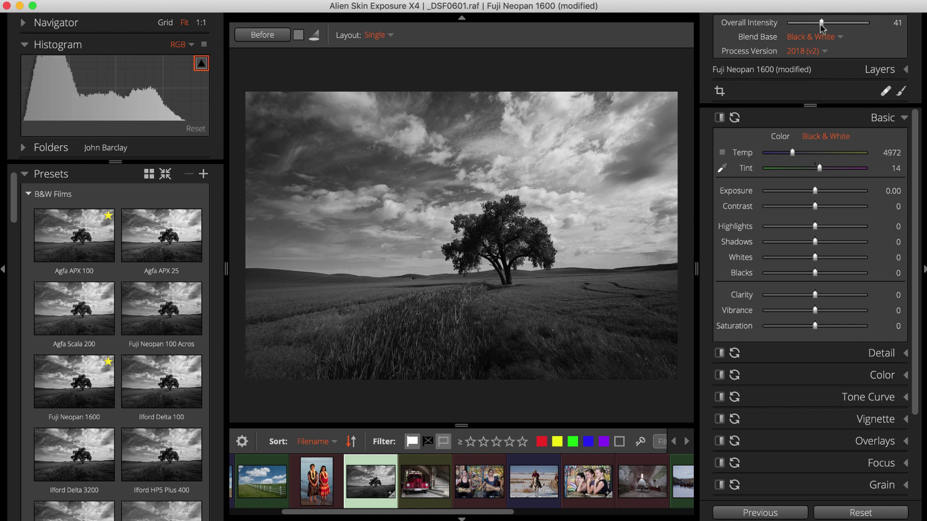
left_click(827, 38)
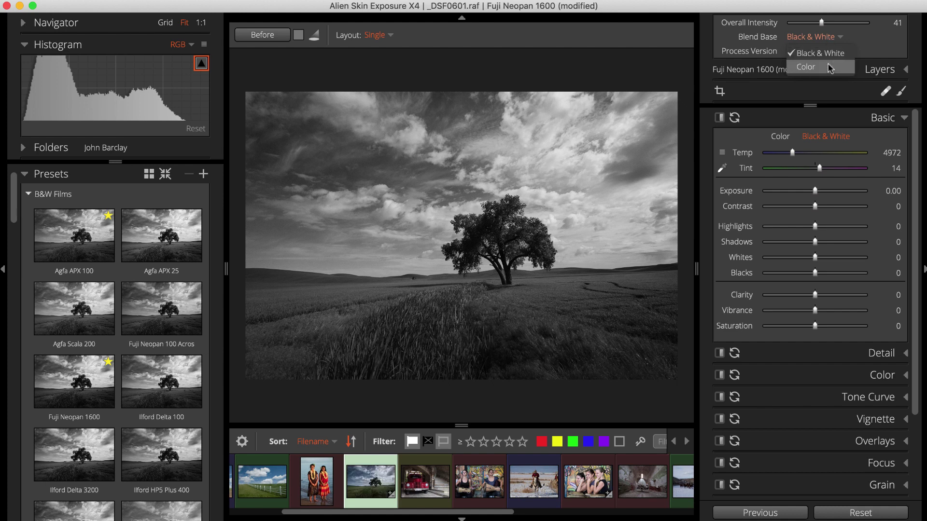
left_click(805, 67)
Raise the Overall Intensity to 68 and set the Blend Base to Black & White.
left_click_drag(821, 23, 843, 23)
left_click(812, 38)
left_click(821, 53)
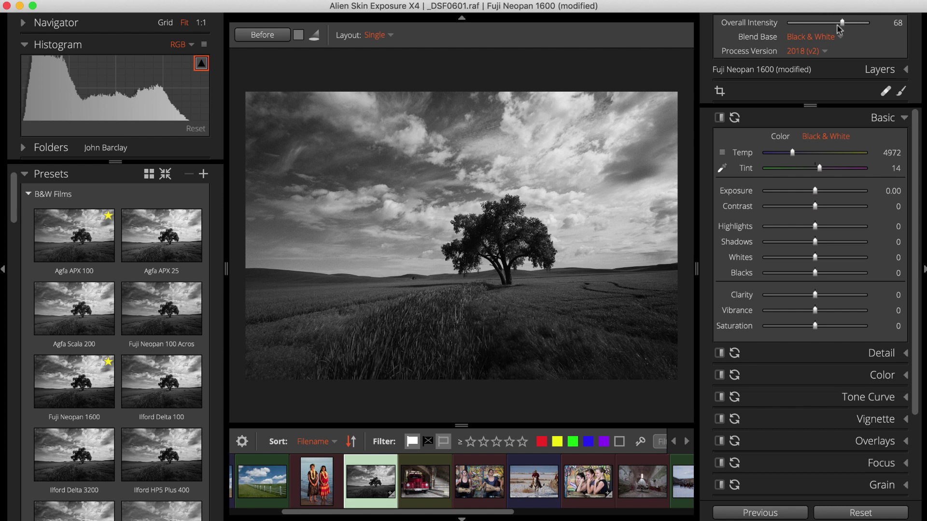
Collapse the Presets, expand the History and step back through the edits to the state with Overall Intensity 60.
left_click(51, 175)
left_click(31, 197)
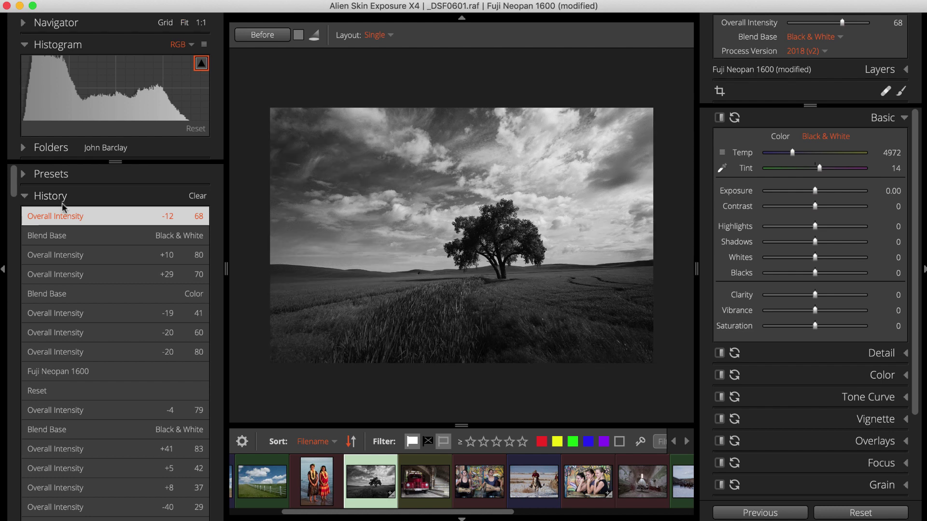
left_click(71, 236)
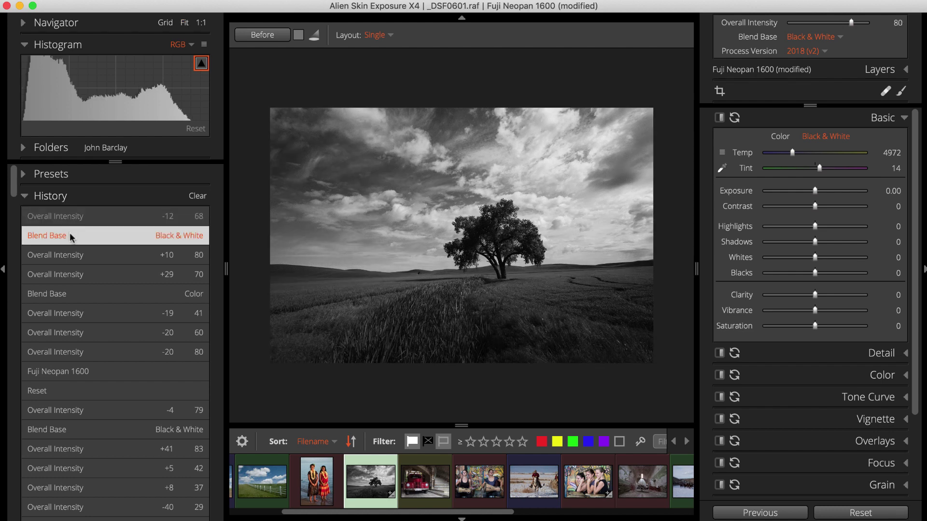
left_click(72, 249)
left_click(73, 273)
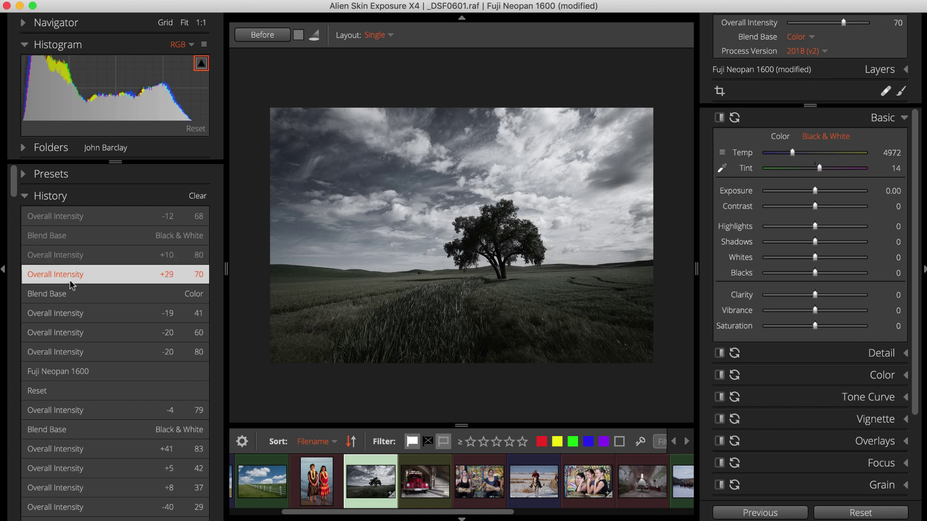
left_click(73, 311)
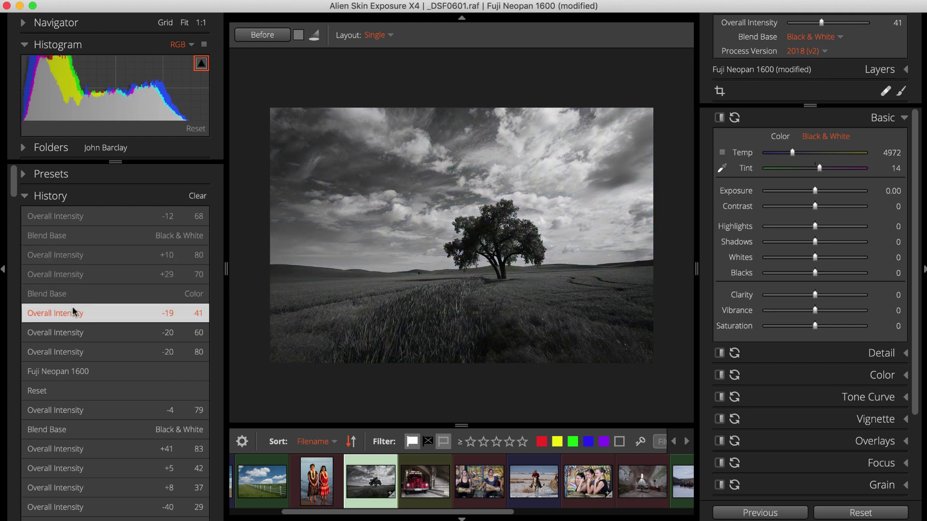
left_click(75, 332)
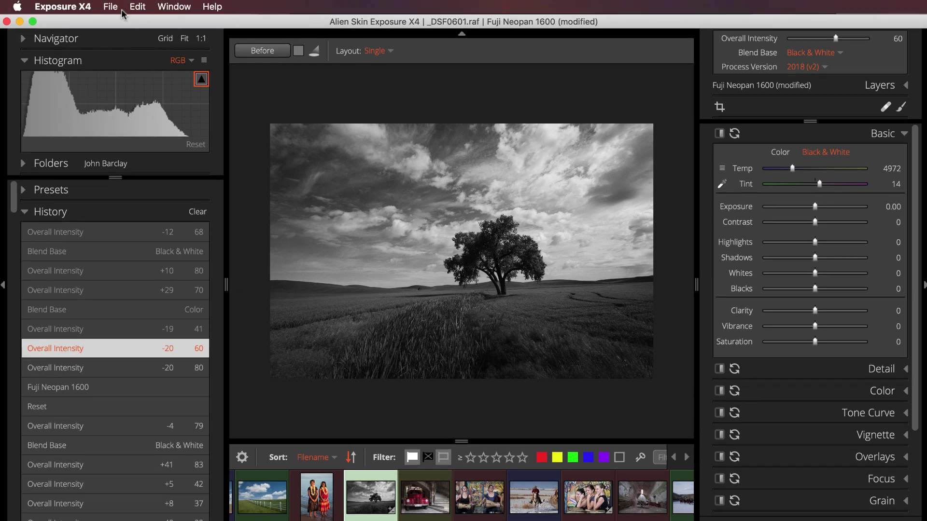
Start exporting the image to a folder and expand the Image Sizing, Metadata, File Settings and File Naming options.
left_click(111, 6)
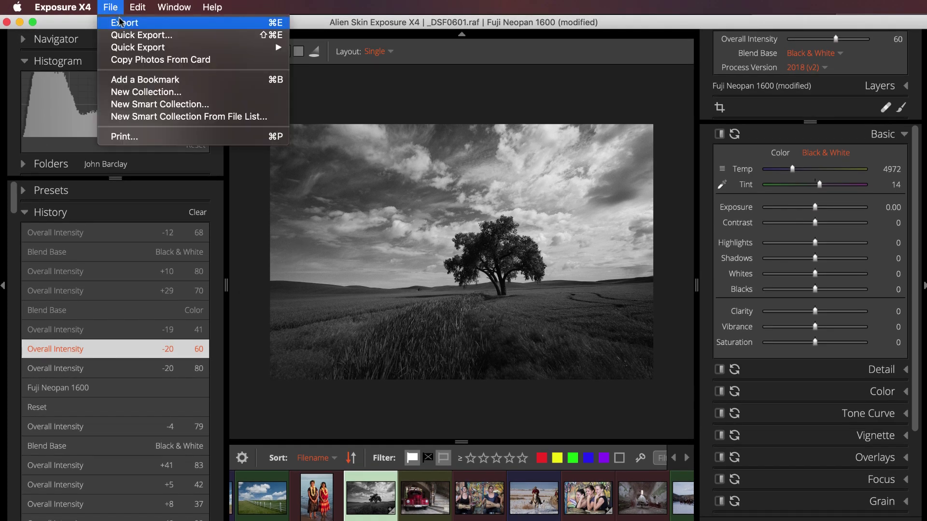
left_click(119, 22)
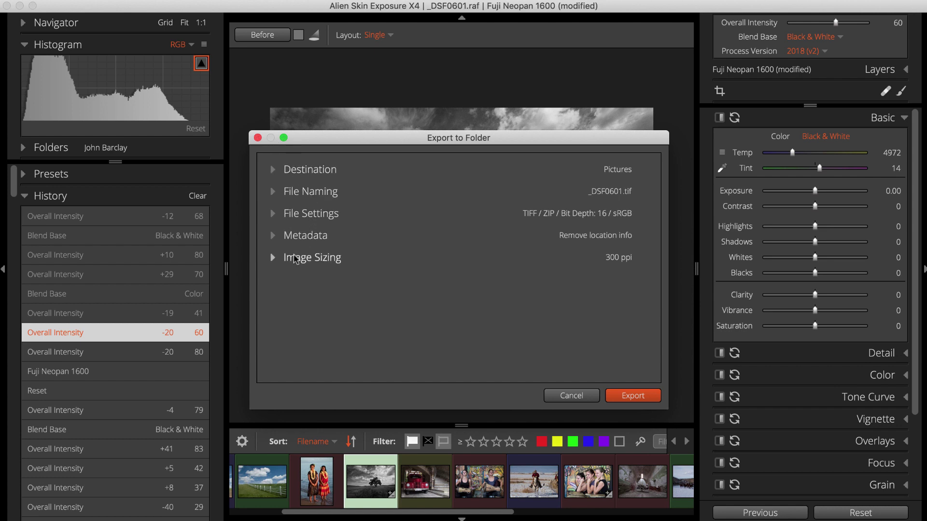
left_click(295, 259)
left_click(294, 236)
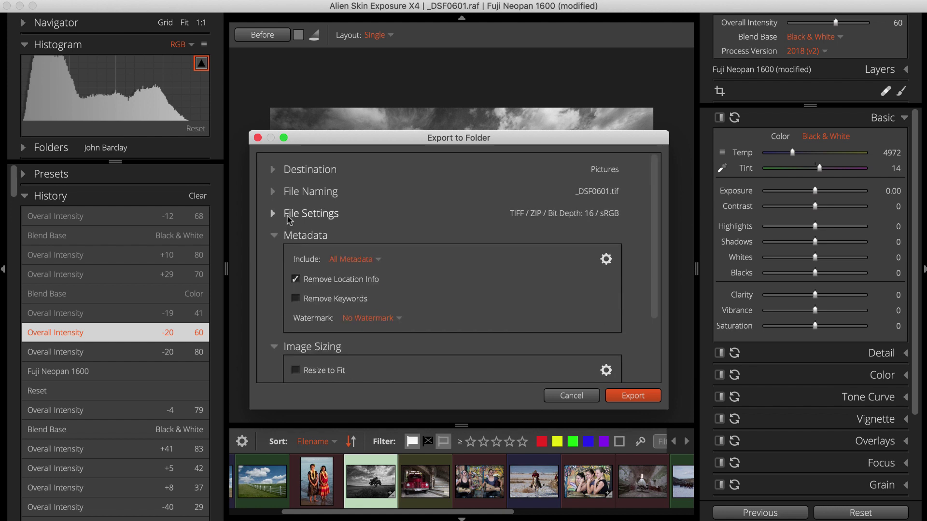
left_click(288, 215)
left_click(289, 194)
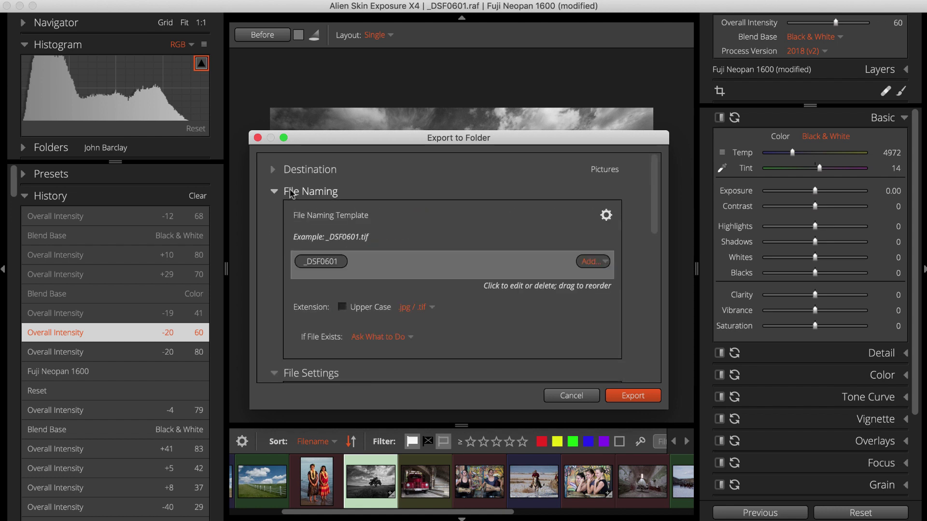